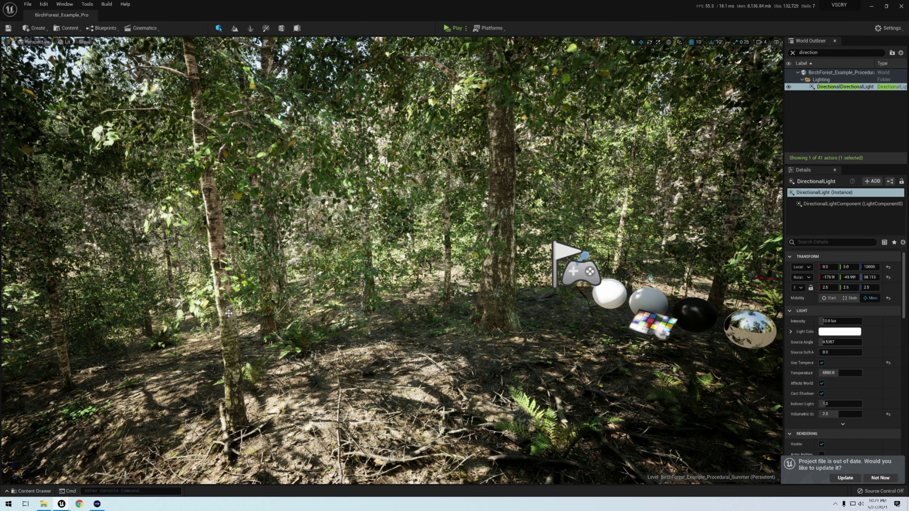
Open the project settings and look up the global illumination and Lumen rendering options
{"action": "left_click", "coordinate": [44, 4]}
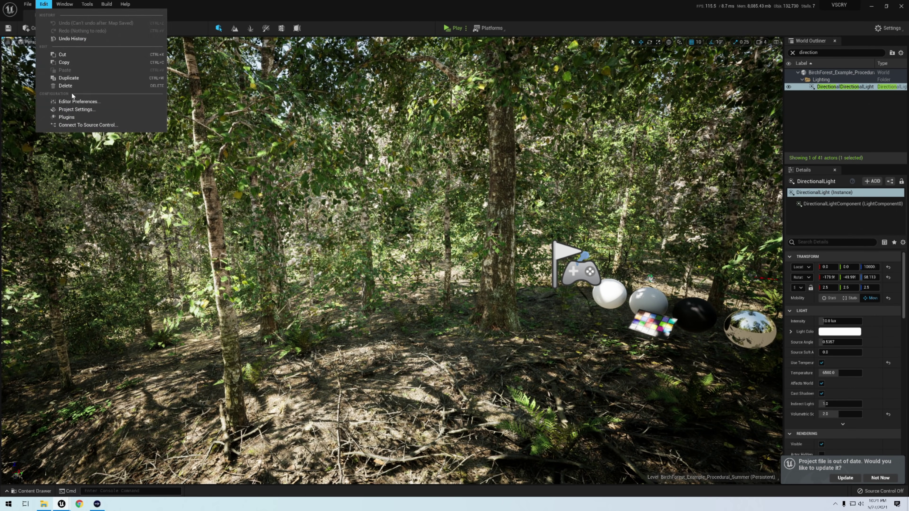
{"action": "left_click", "coordinate": [76, 109]}
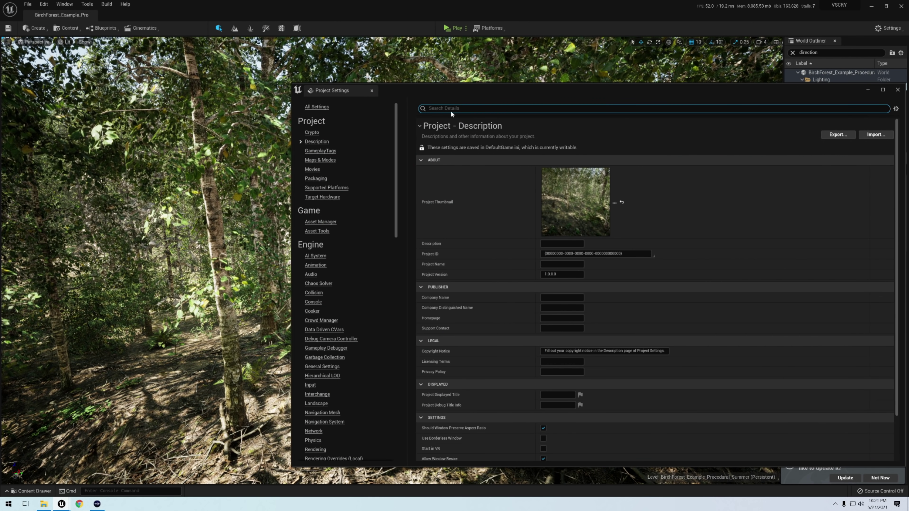
{"action": "type", "text": "global"}
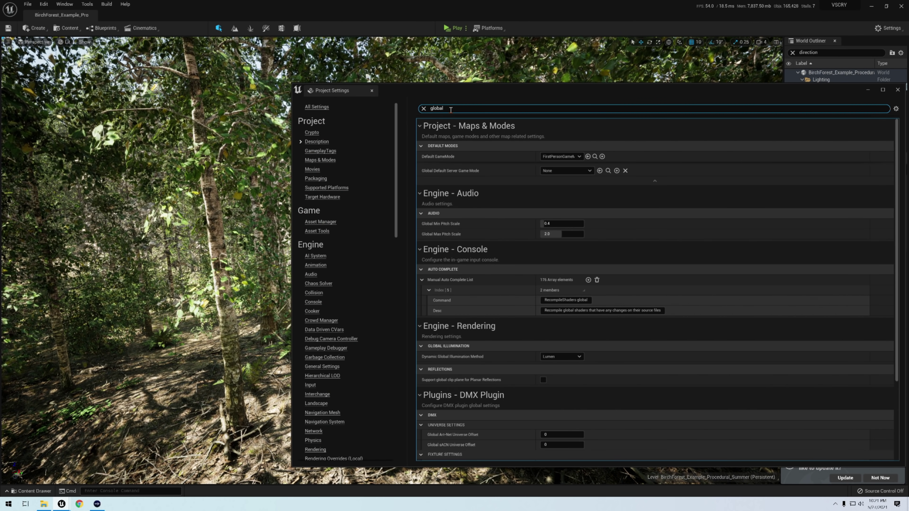
{"action": "type", "text": " ill"}
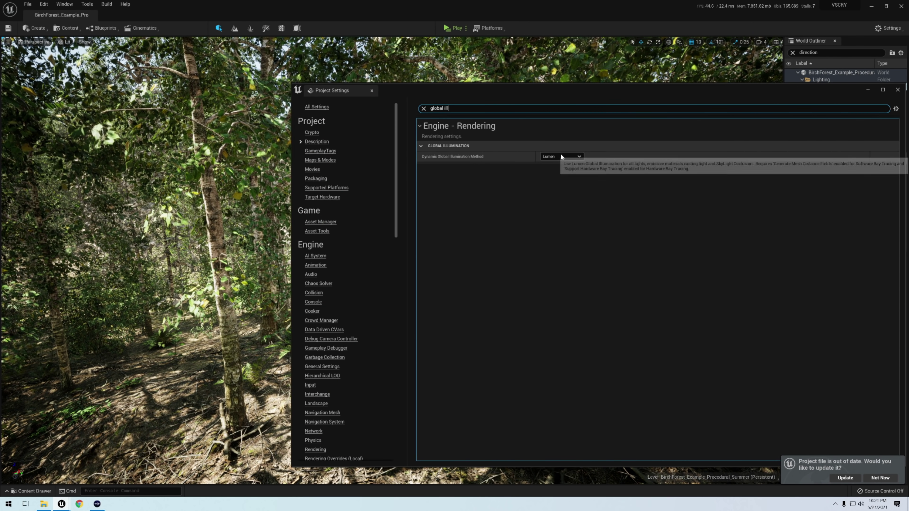
{"action": "key", "text": "ctrl+a"}
{"action": "type", "text": "lu"}
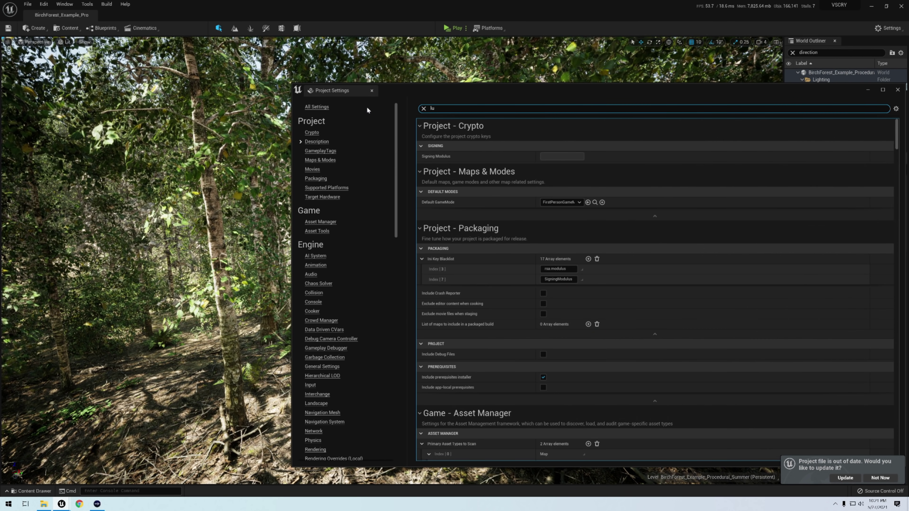
{"action": "type", "text": "men"}
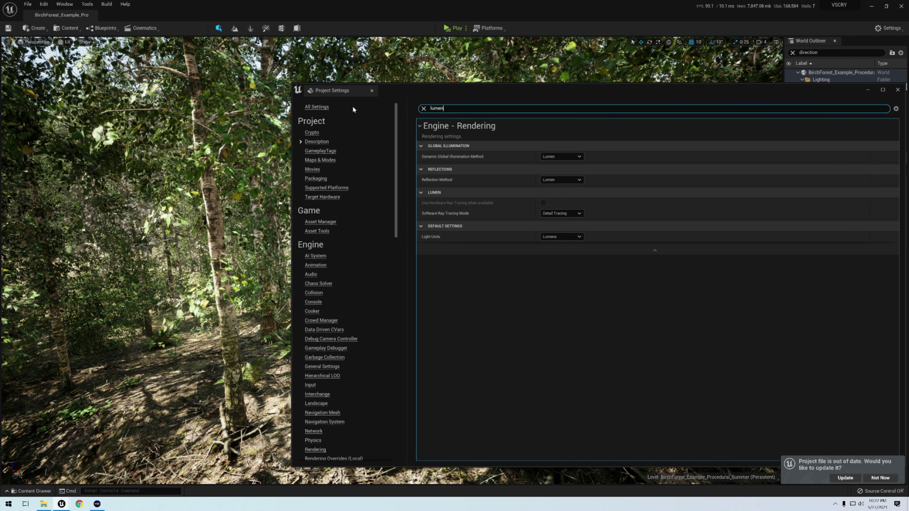
Search the project settings for shadow options and view the choices for Shadow Map Method
{"action": "key", "text": "ctrl+a"}
{"action": "type", "text": "shadow"}
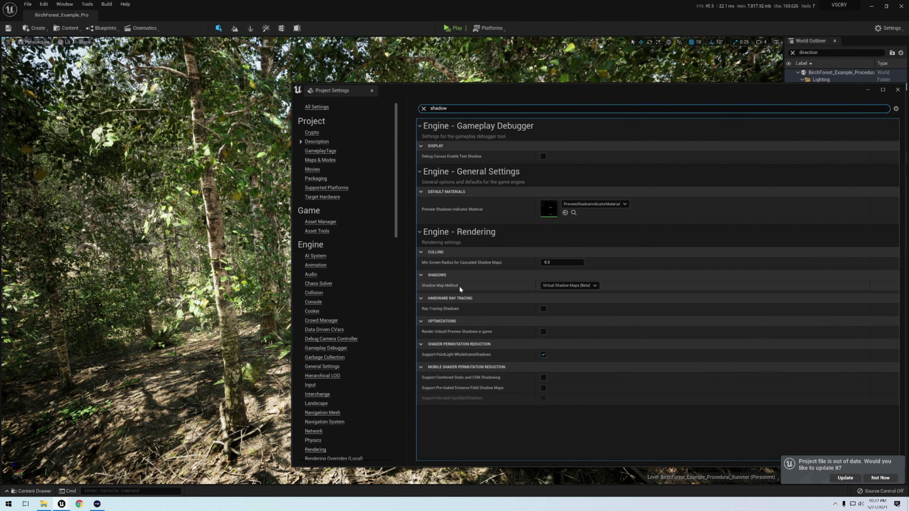
{"action": "left_click", "coordinate": [570, 285]}
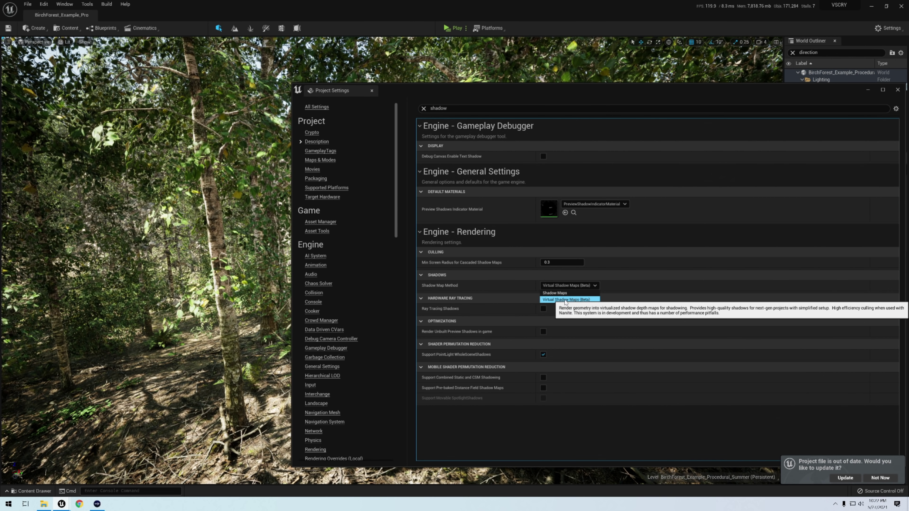
Check the Distance Field Voxel Density and Generate Mesh Distance Fields settings, and put the project settings window away
{"action": "left_click", "coordinate": [456, 111]}
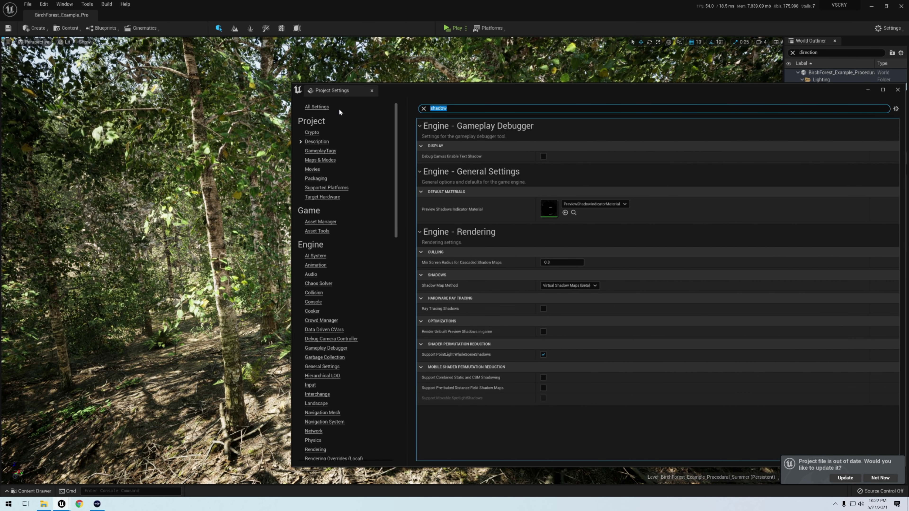
{"action": "type", "text": "voxel"}
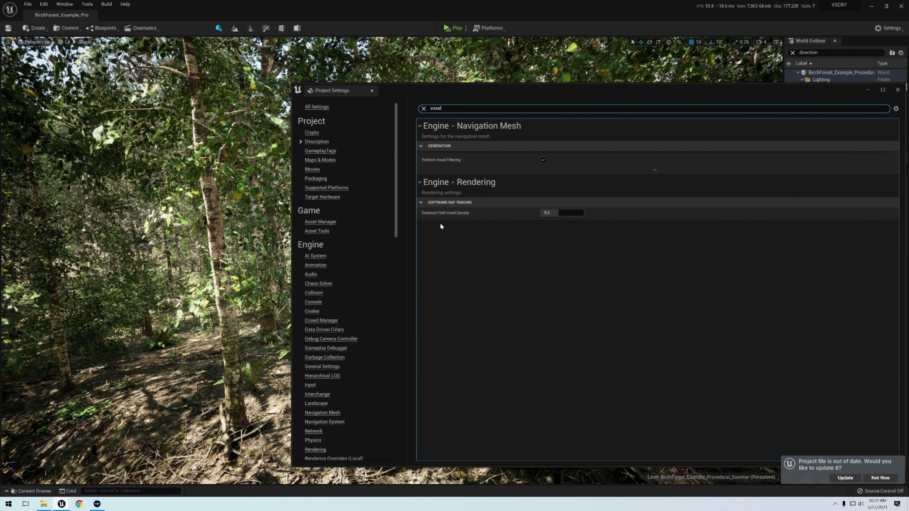
{"action": "mouse_move", "coordinate": [556, 215]}
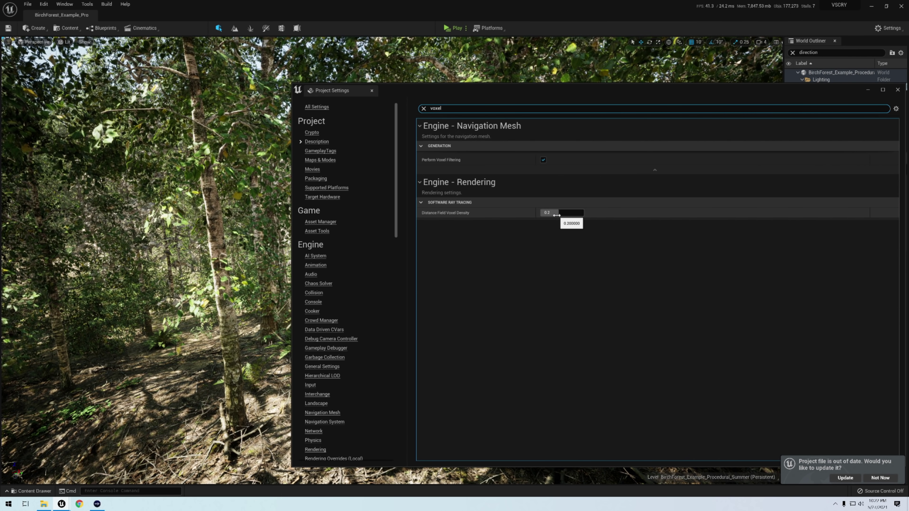
{"action": "left_click_drag", "start_coordinate": [459, 108], "coordinate": [394, 110]}
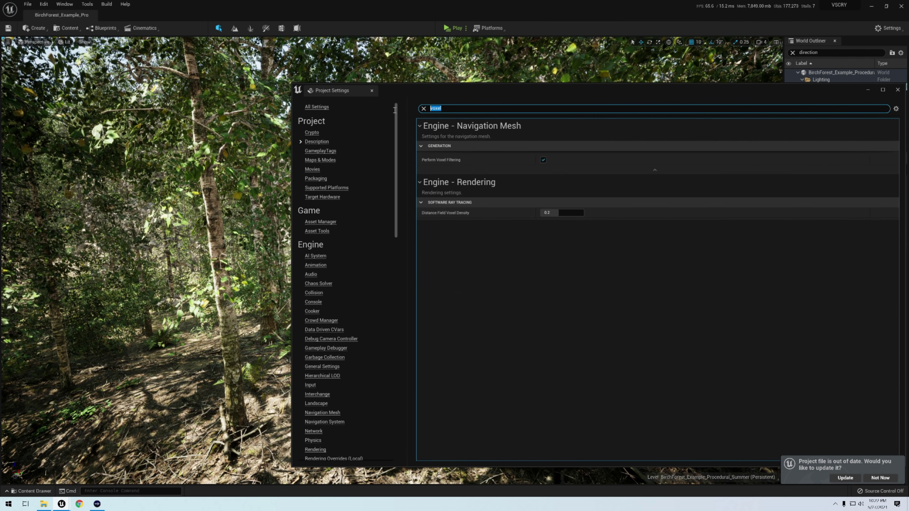
{"action": "type", "text": "di"}
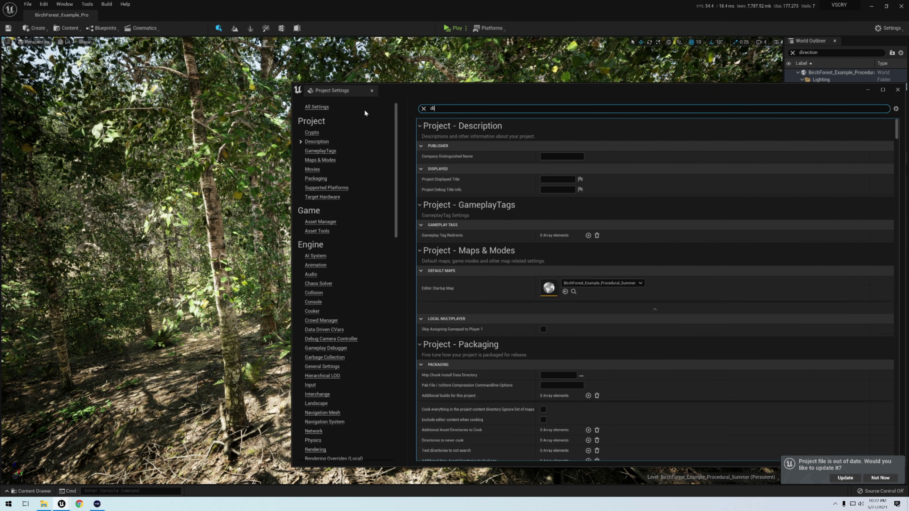
{"action": "type", "text": "stance mesh"}
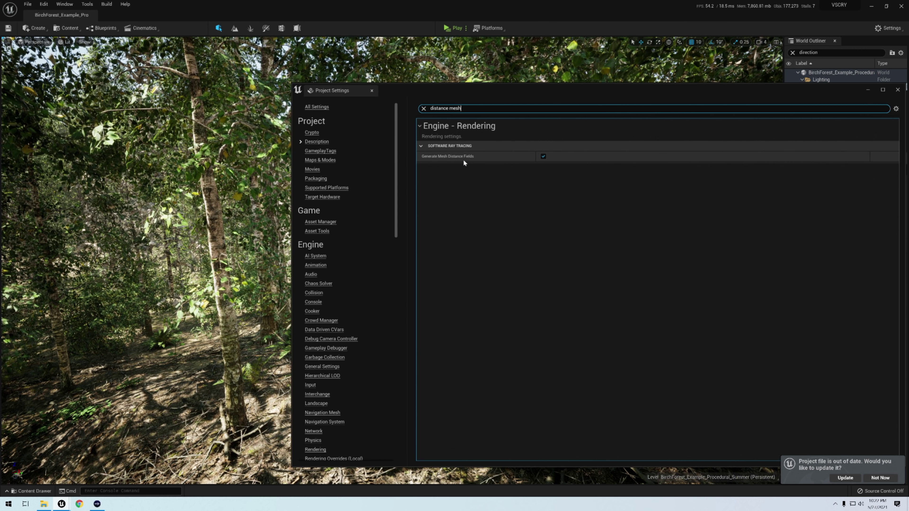
{"action": "left_click", "coordinate": [866, 90]}
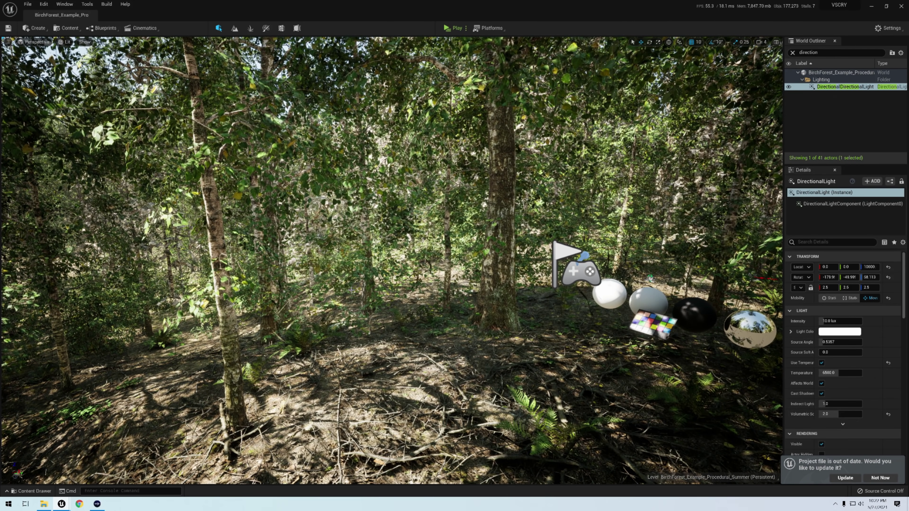
Set the viewport camera speed to 2 while flying around the birch forest
{"action": "right_click_drag", "start_coordinate": [351, 290], "coordinate": [372, 287]}
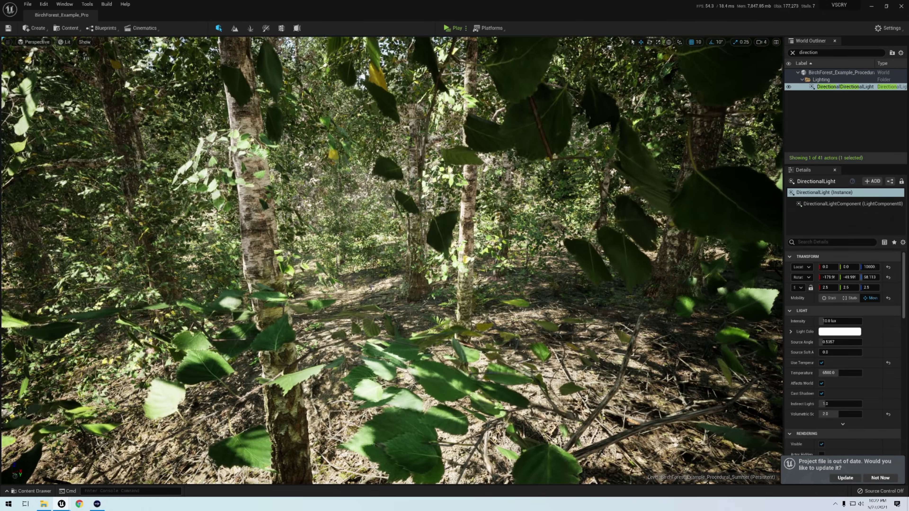
{"action": "left_click", "coordinate": [761, 42]}
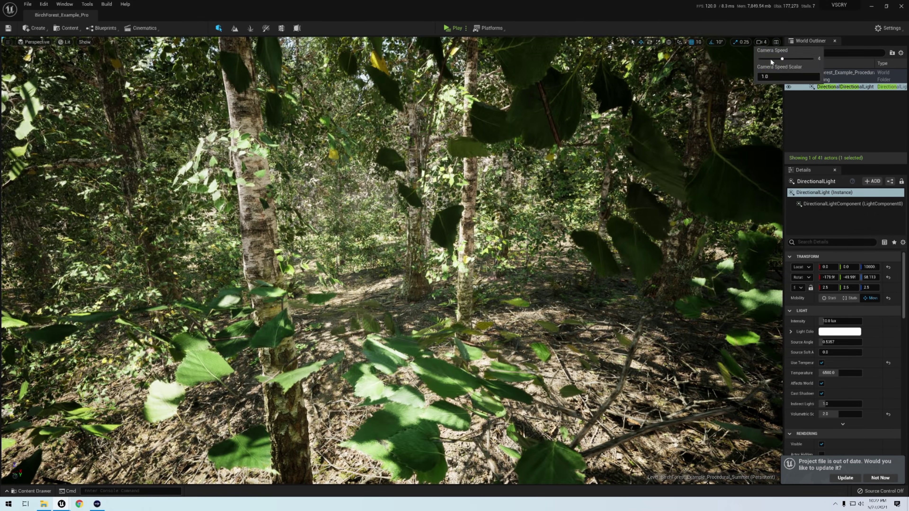
{"action": "right_click_drag", "start_coordinate": [392, 260], "coordinate": [433, 263]}
{"action": "scroll", "coordinate": [390, 258], "scroll_direction": "up", "scroll_amount": 3}
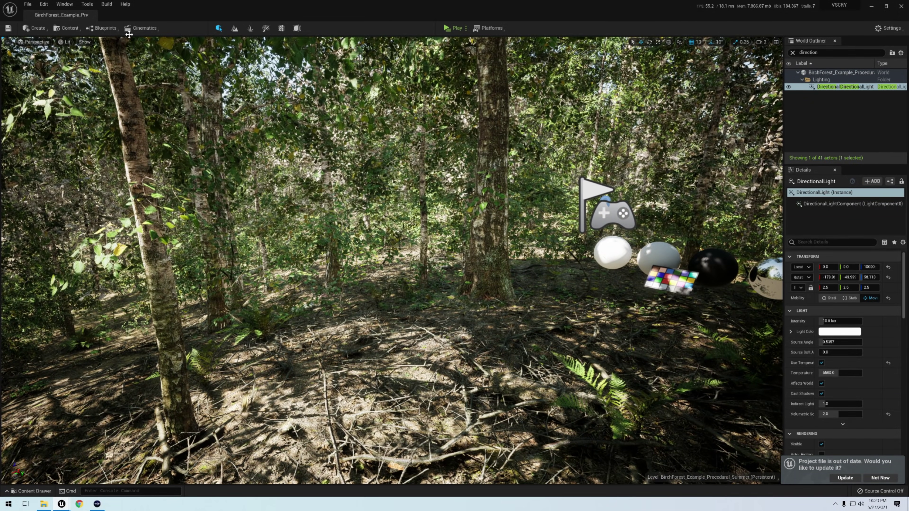
Query the console variable r.Shadow.Virtual.SMRT.SamplesPerRayDirectional in the Output Log and close the log
{"action": "left_click", "coordinate": [63, 5]}
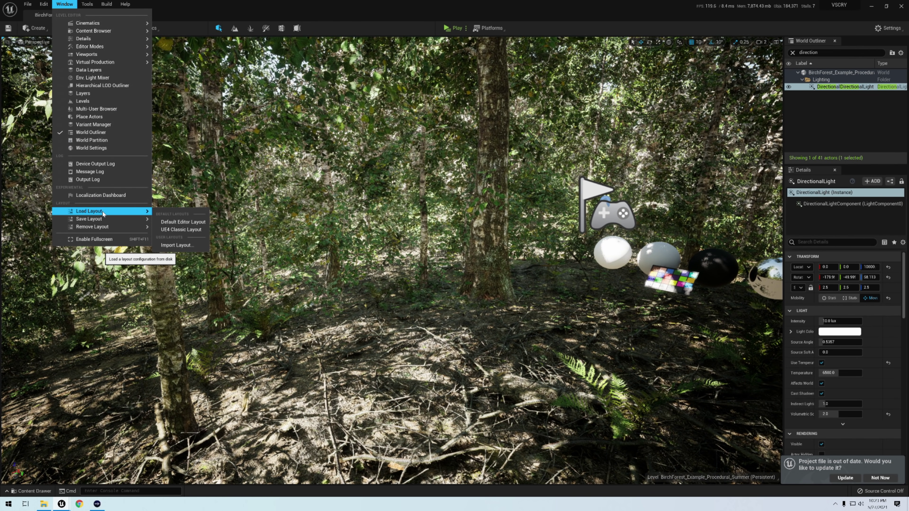
{"action": "left_click", "coordinate": [88, 179]}
{"action": "left_click", "coordinate": [73, 479]}
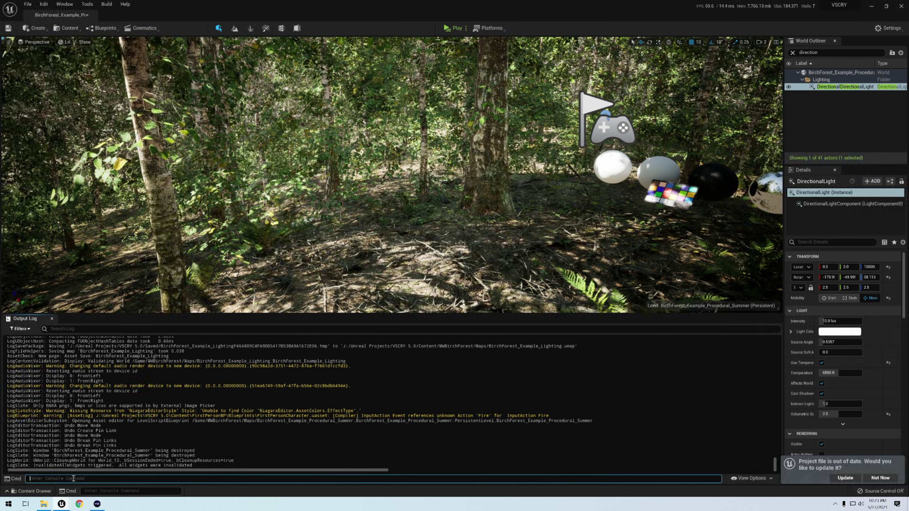
{"action": "key", "text": "Up"}
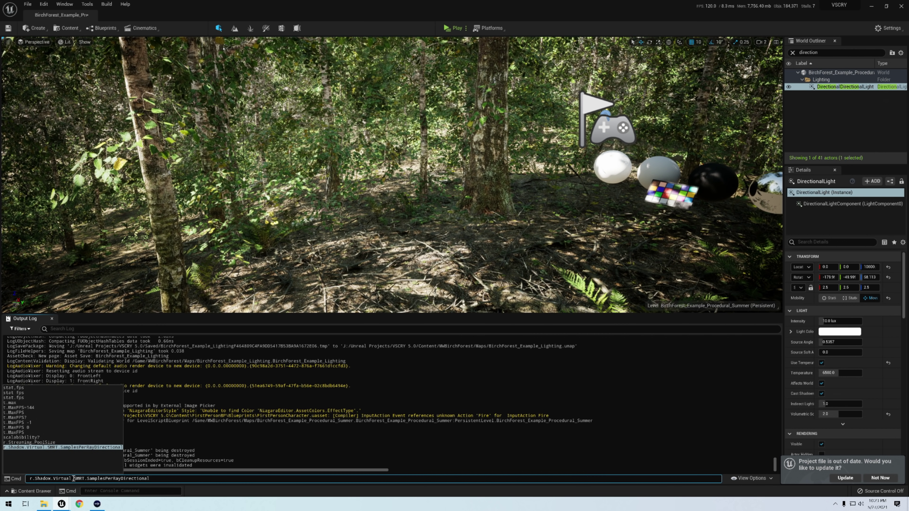
{"action": "key", "text": "Return"}
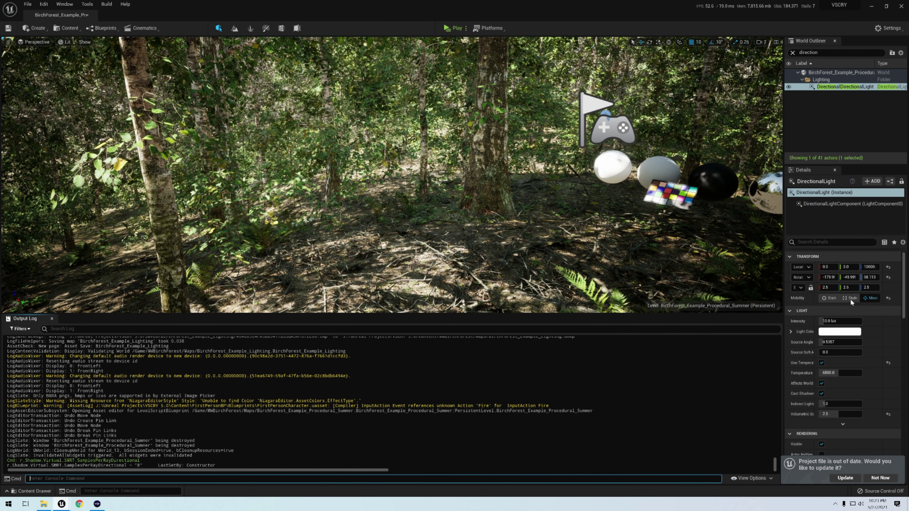
{"action": "left_click", "coordinate": [837, 343]}
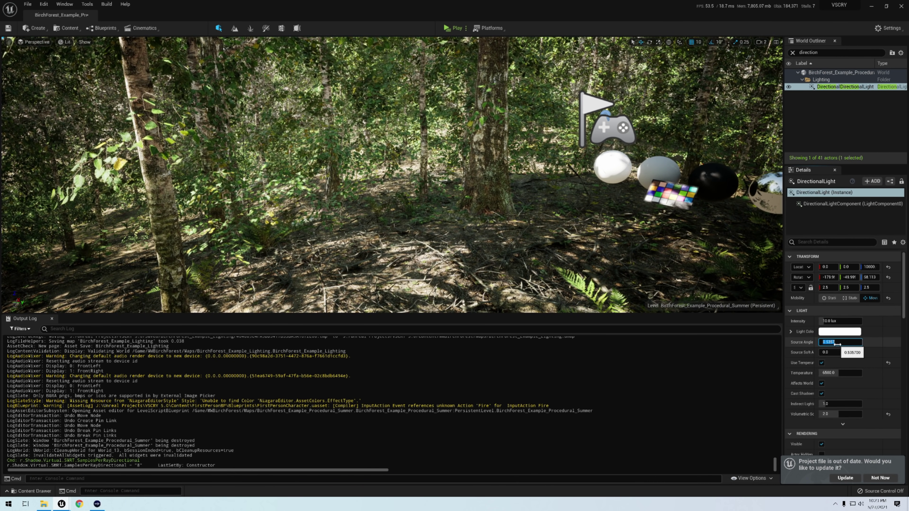
{"action": "left_click", "coordinate": [53, 319]}
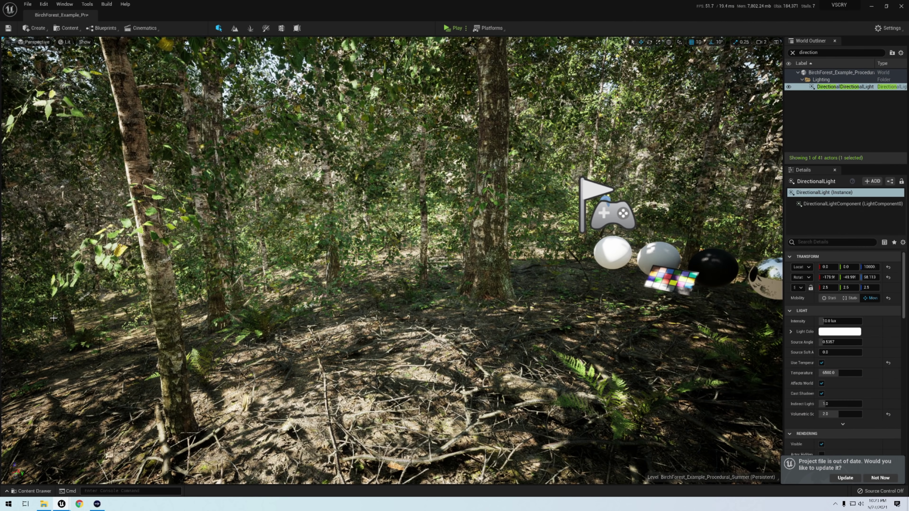
Compare source angles of 10, 1 and 5 on the directional light and settle on 10
{"action": "left_click", "coordinate": [834, 343]}
{"action": "type", "text": "10"}
{"action": "key", "text": "Return"}
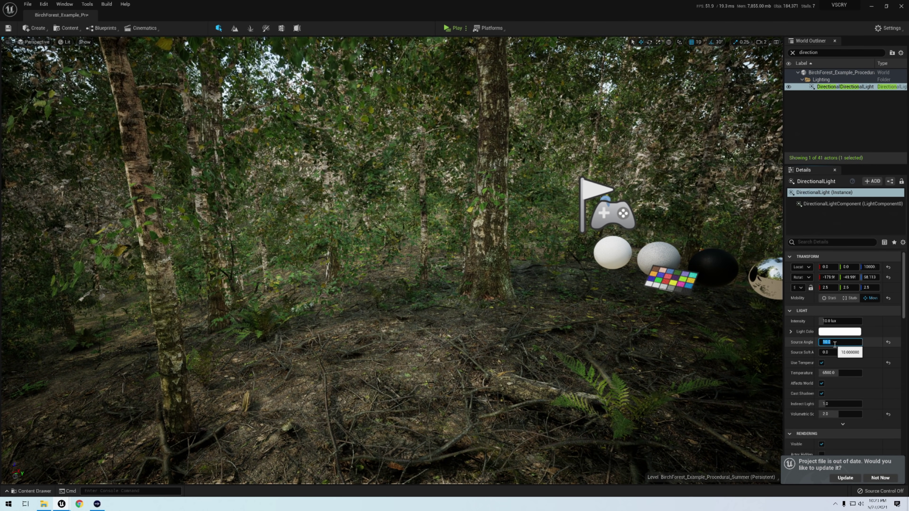
{"action": "type", "text": "1"}
{"action": "key", "text": "Return"}
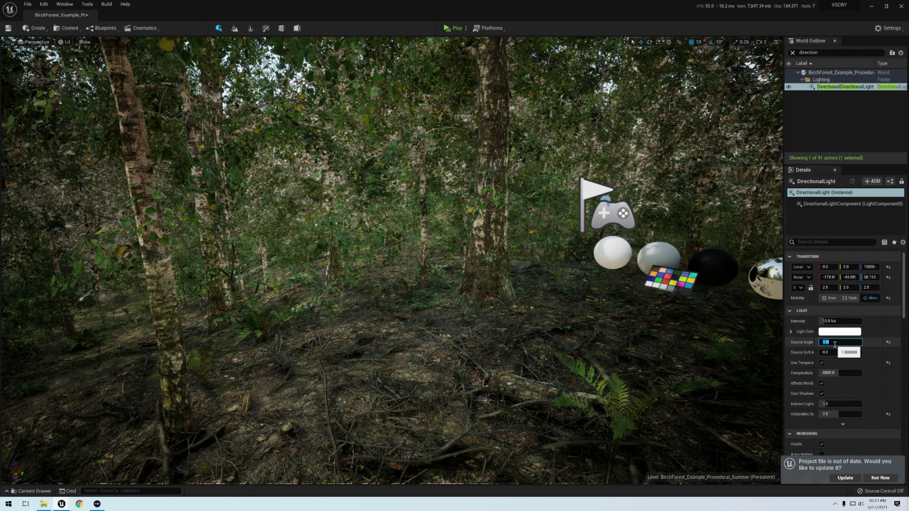
{"action": "type", "text": "5"}
{"action": "key", "text": "Return"}
{"action": "type", "text": "10"}
{"action": "key", "text": "Return"}
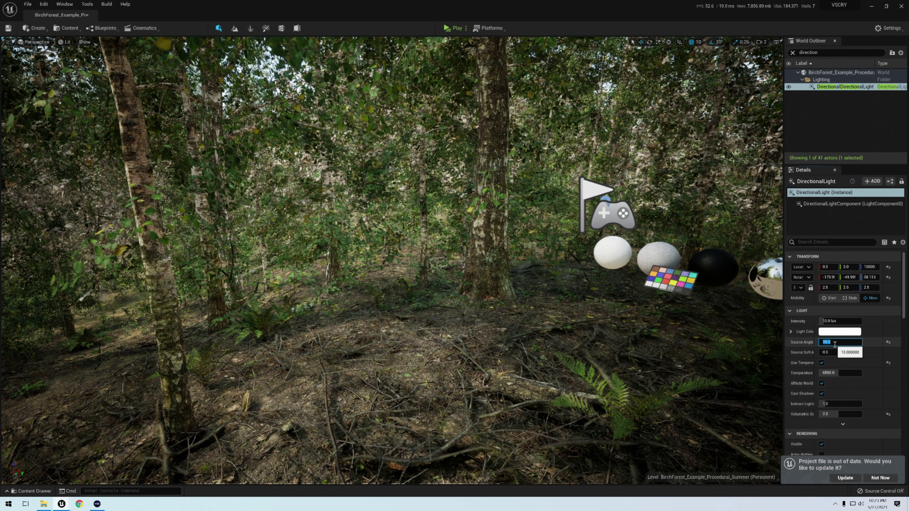
Try directional light intensities of 5 and 15 lux, and set the intensity to 10 lux
{"action": "left_click", "coordinate": [838, 320]}
{"action": "type", "text": "5"}
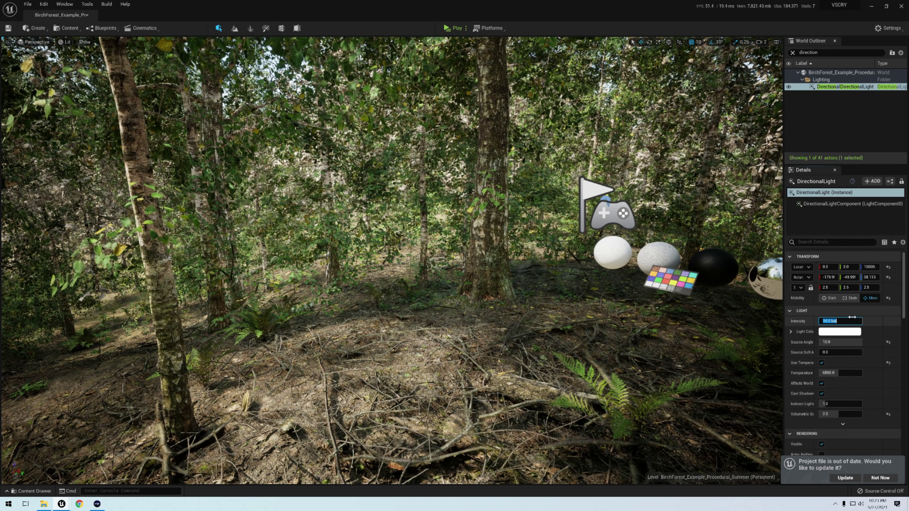
{"action": "key", "text": "Return"}
{"action": "type", "text": "15"}
{"action": "key", "text": "Return"}
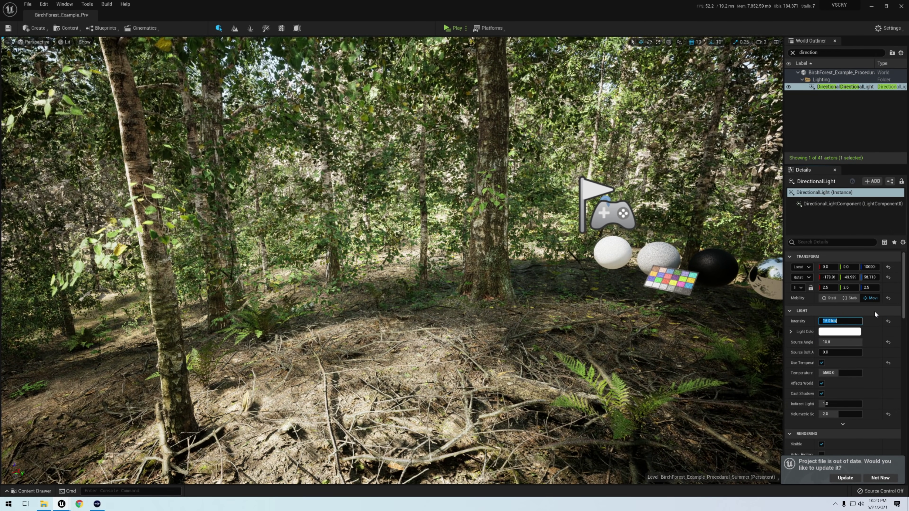
{"action": "type", "text": "10"}
{"action": "key", "text": "Return"}
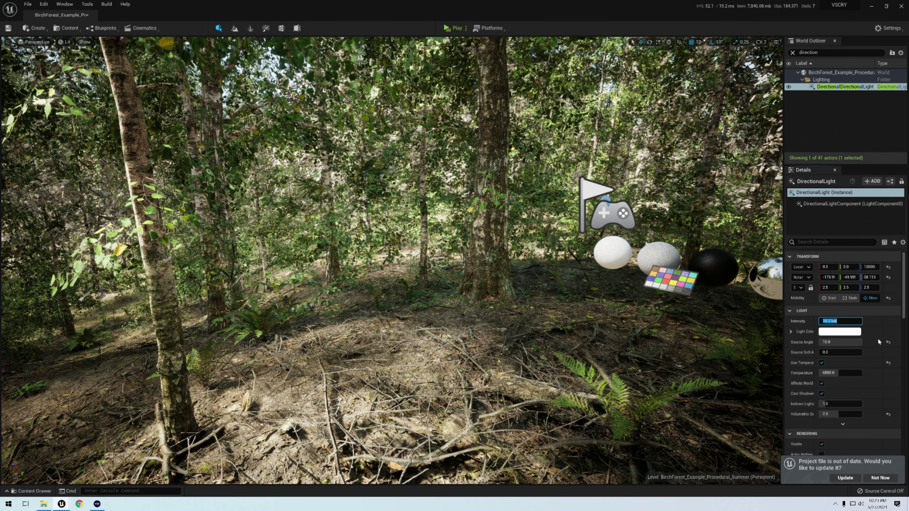
Re-enter 10 as the directional light's source angle
{"action": "left_click", "coordinate": [829, 342]}
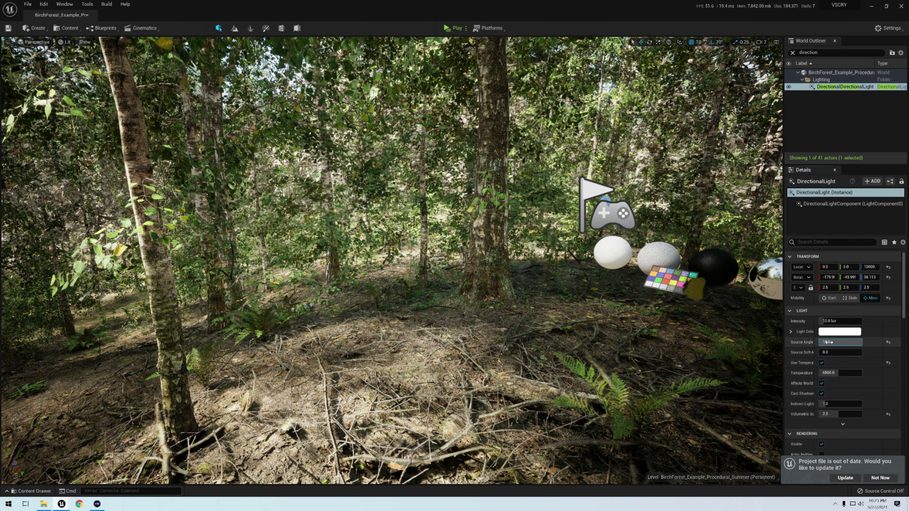
{"action": "type", "text": "1"}
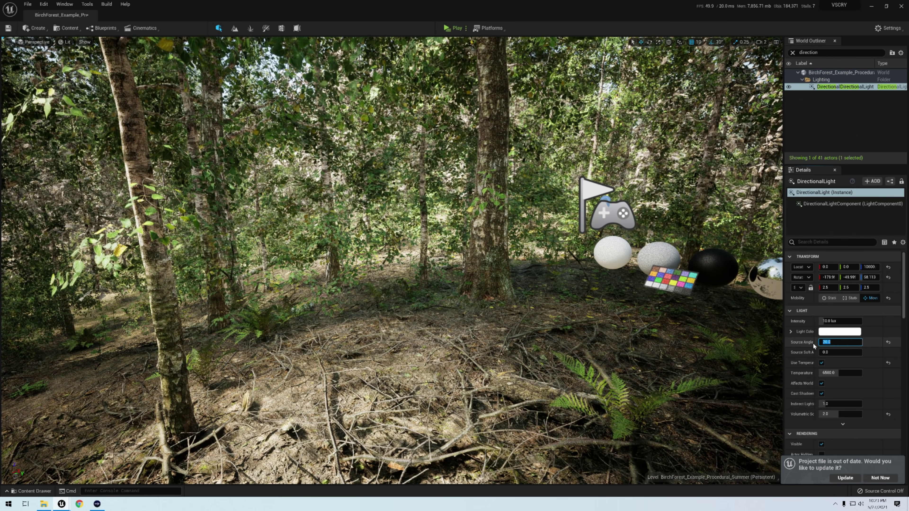
{"action": "type", "text": "0"}
{"action": "key", "text": "Return"}
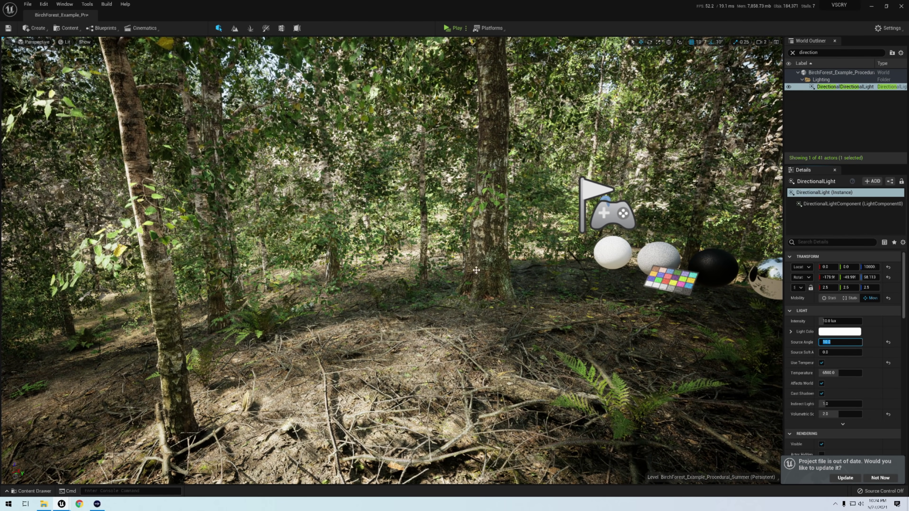
Launch the level as a standalone game and run the character through the birch forest, examining the soft shadows on the ground and trunks
{"action": "left_click", "coordinate": [465, 29]}
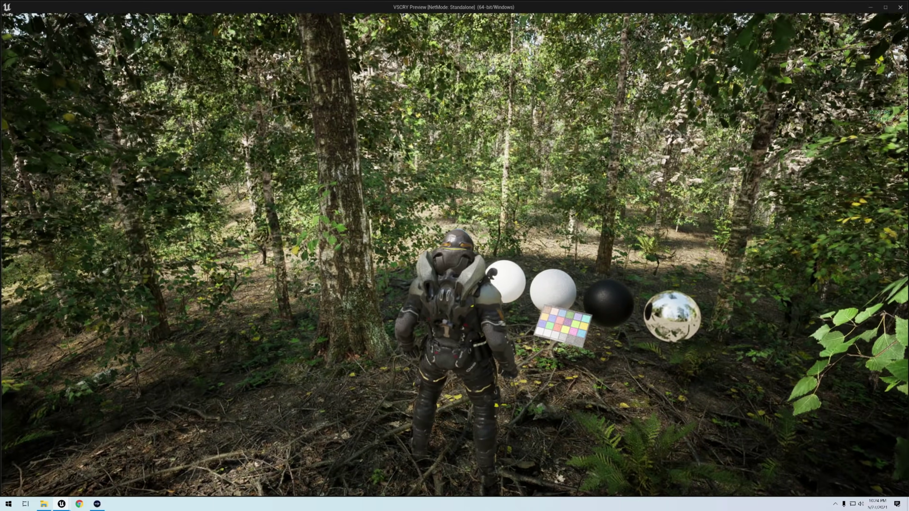
{"action": "key", "text": "w"}
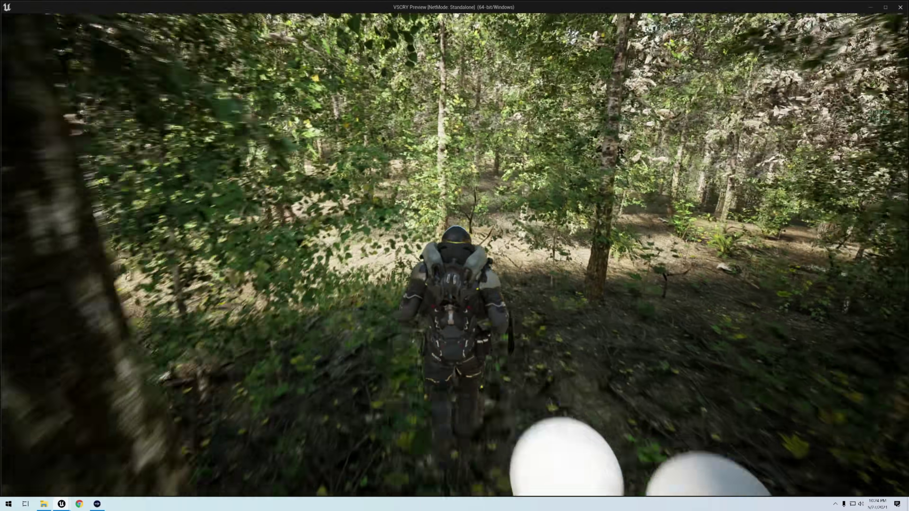
{"action": "key", "text": "w"}
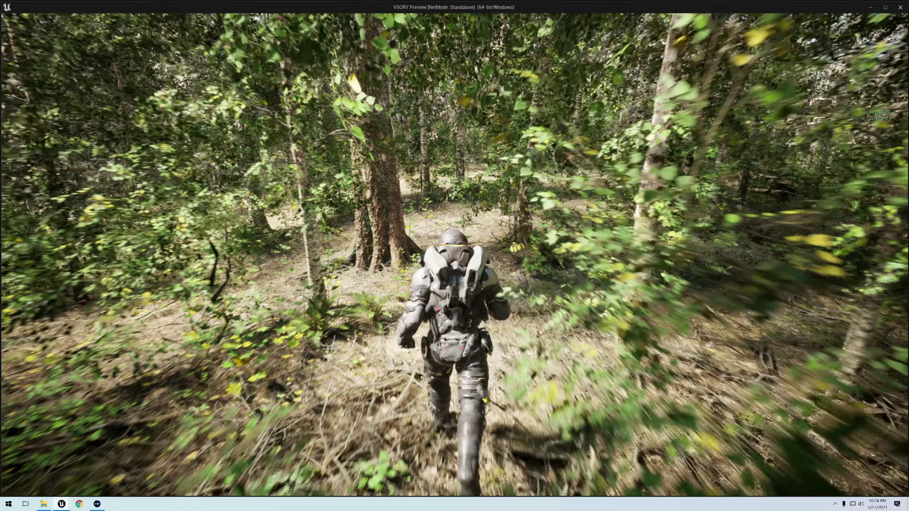
{"action": "key", "text": "w"}
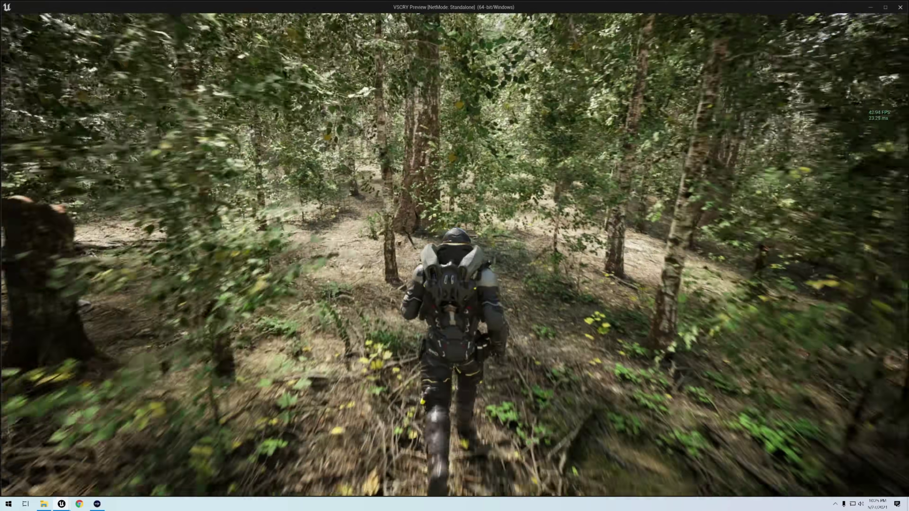
{"action": "key", "text": "w"}
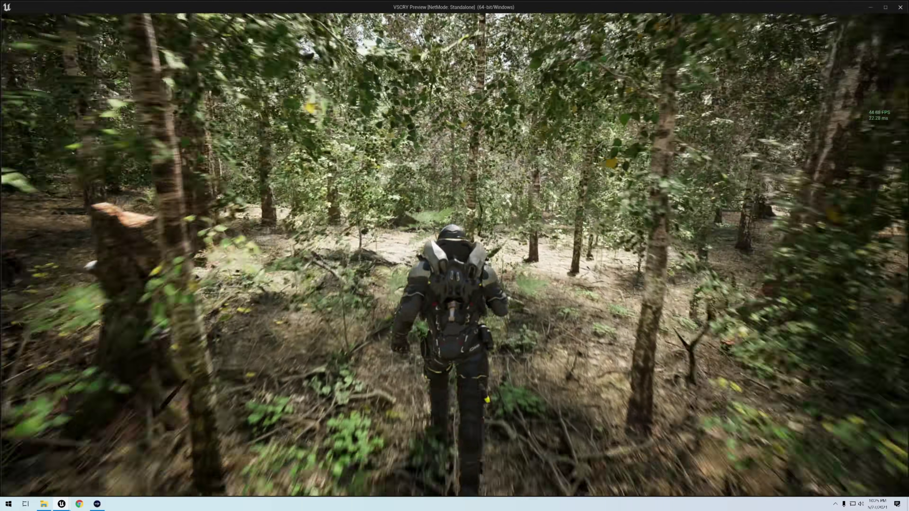
{"action": "key", "text": "w"}
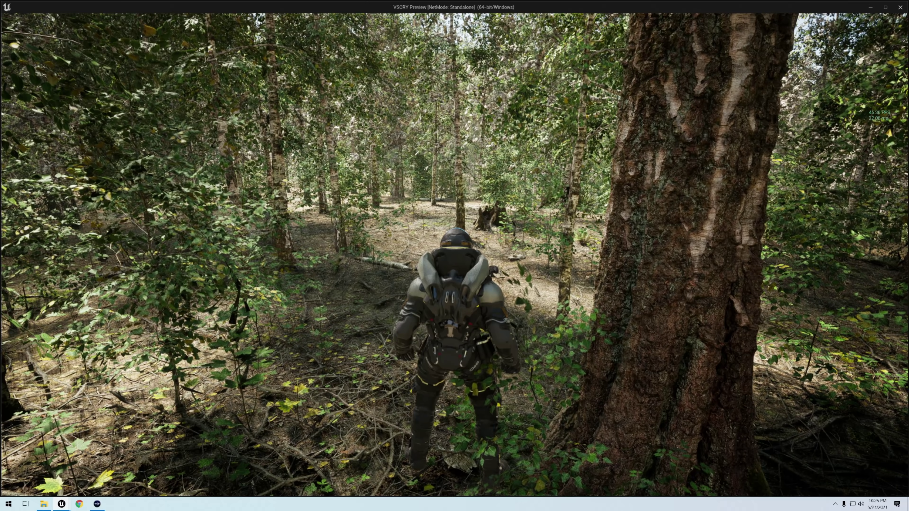
{"action": "key", "text": "w"}
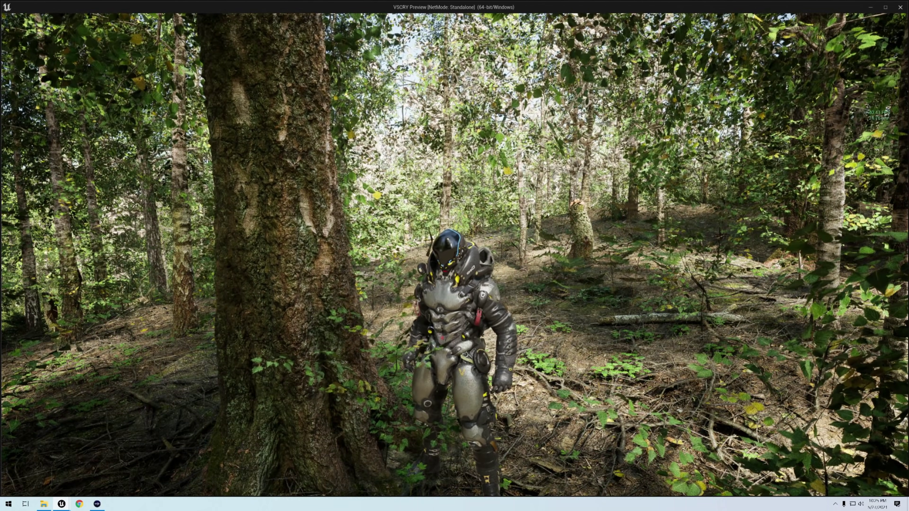
{"action": "key", "text": "w"}
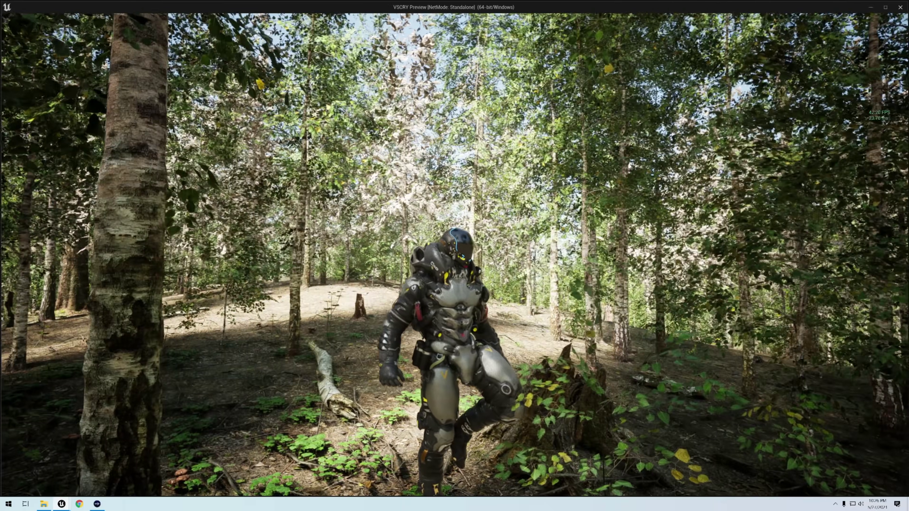
Run and jump the character from the mossy rocks across the wooded slopes, examining the lighting and shadows on the character and foliage
{"action": "key", "text": "w"}
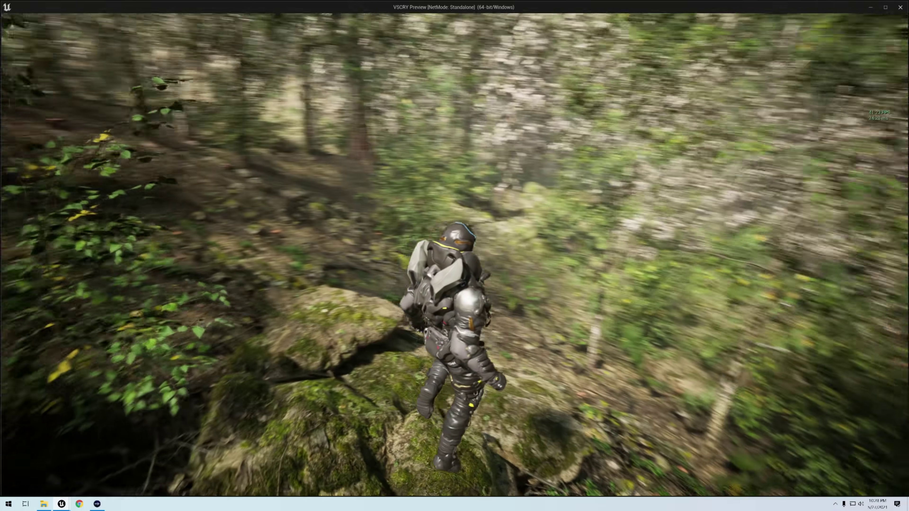
{"action": "key", "text": "w"}
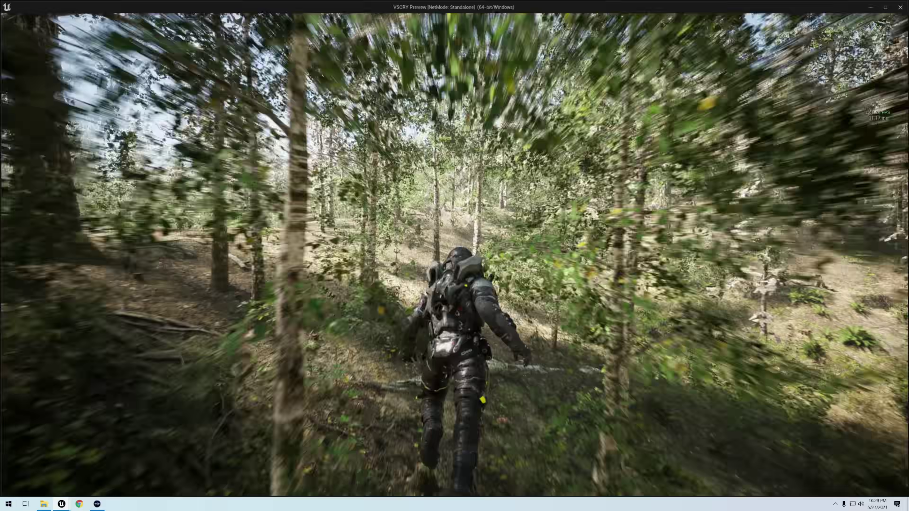
{"action": "key", "text": "w"}
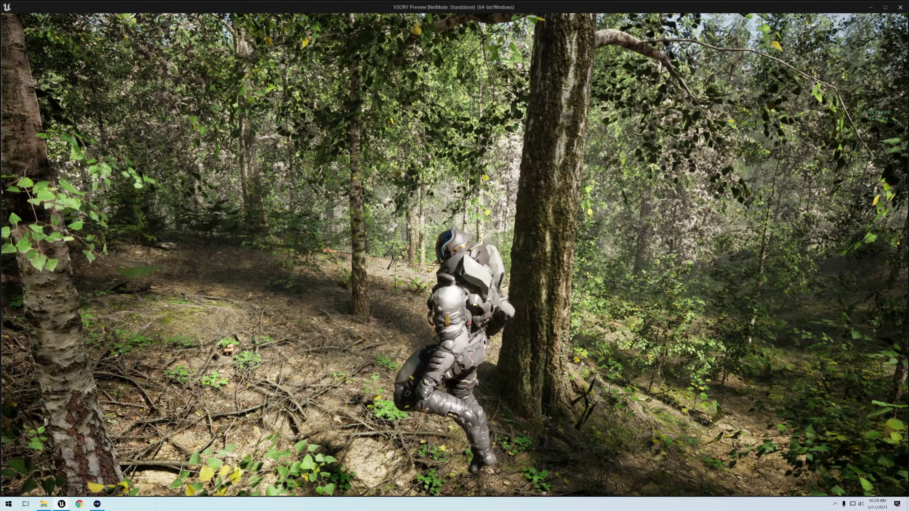
{"action": "key", "text": "w"}
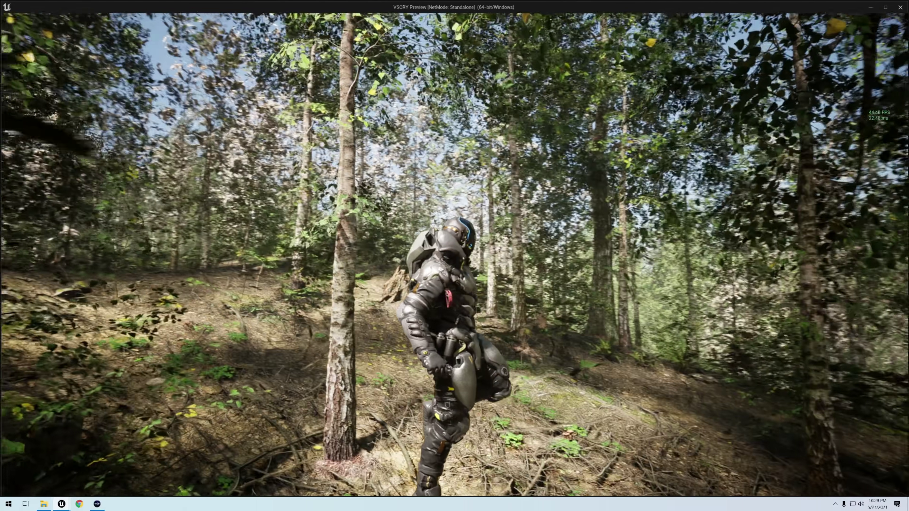
{"action": "key", "text": "w"}
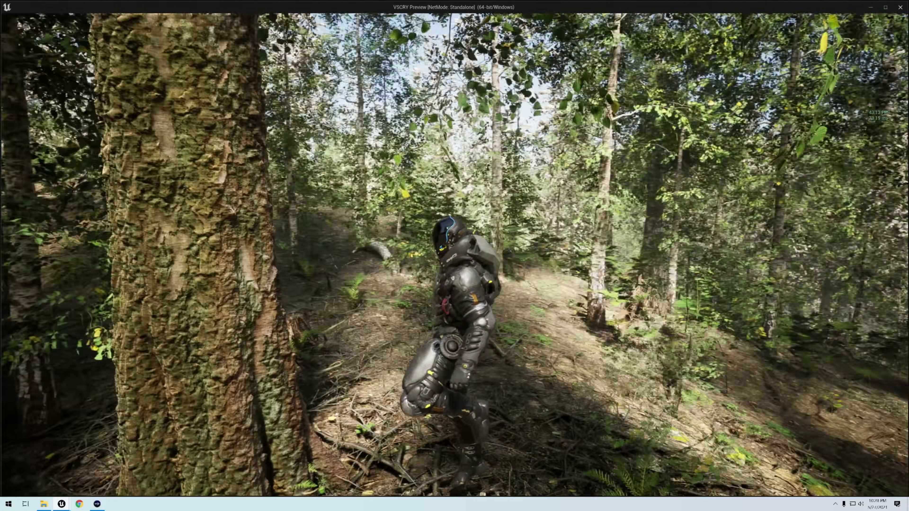
{"action": "key", "text": "w"}
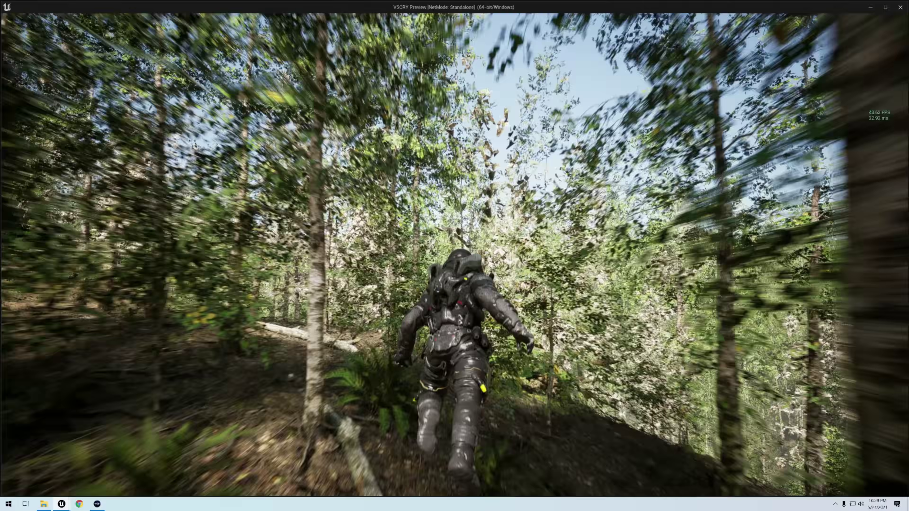
{"action": "key", "text": "space"}
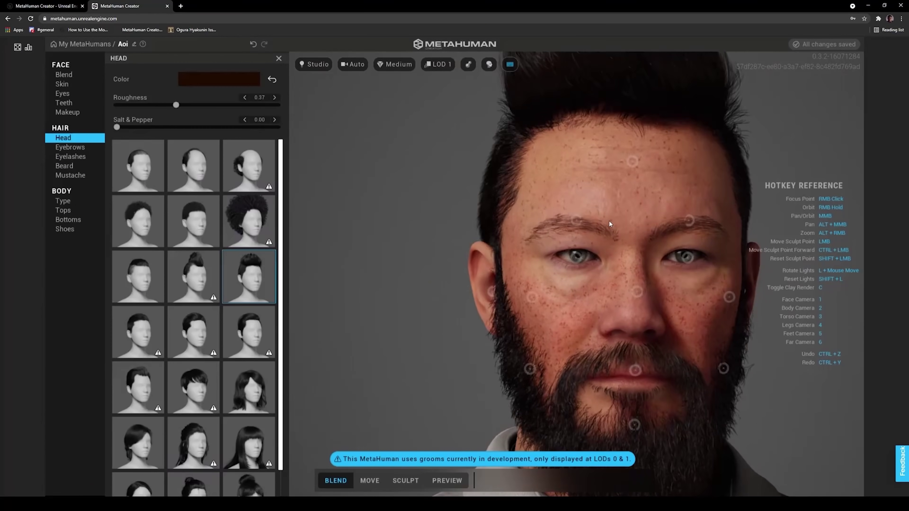
{"action": "right_click_drag", "start_coordinate": [697, 215], "coordinate": [561, 214]}
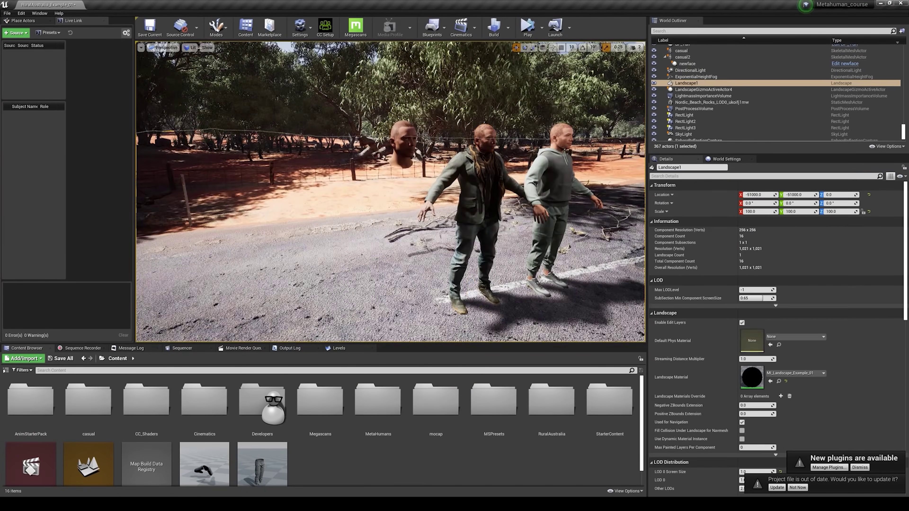
{"action": "key", "text": "f"}
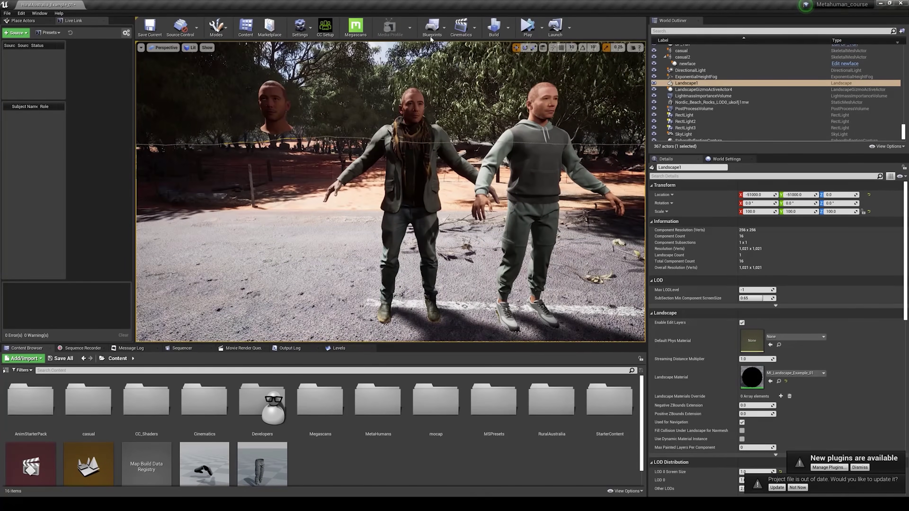
{"action": "scroll", "coordinate": [390, 192], "scroll_direction": "down", "scroll_amount": 5}
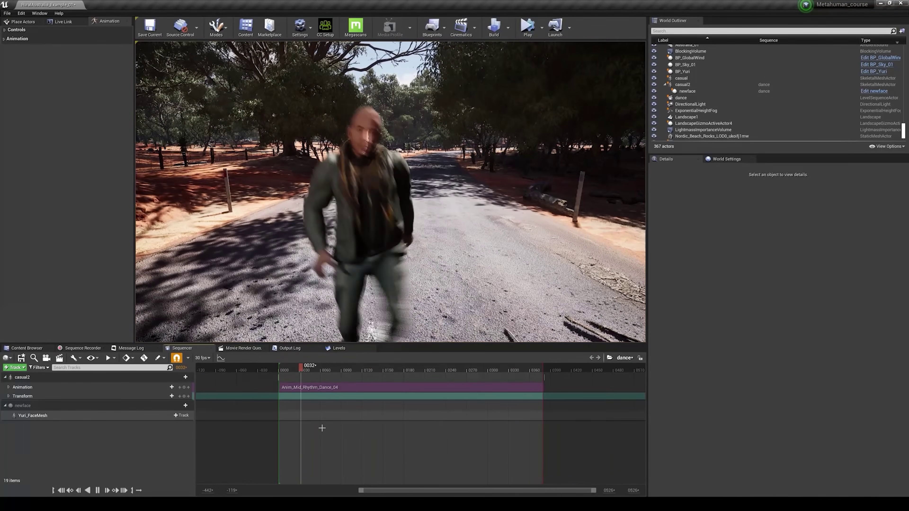
{"action": "left_click_drag", "start_coordinate": [303, 368], "coordinate": [483, 370]}
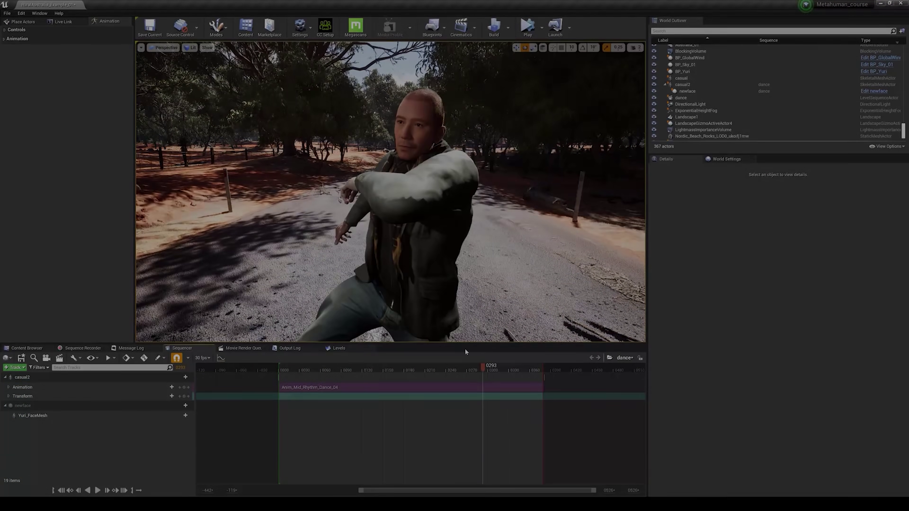
{"action": "left_click_drag", "start_coordinate": [483, 370], "coordinate": [416, 370]}
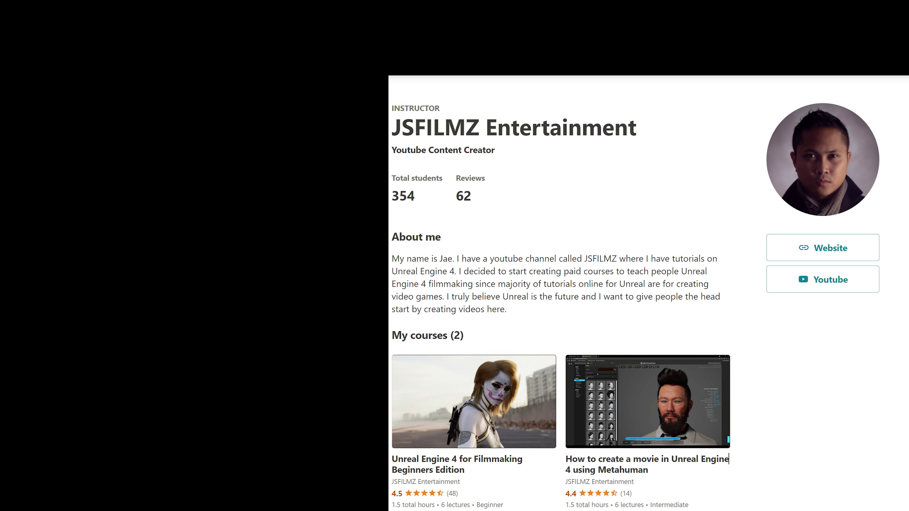